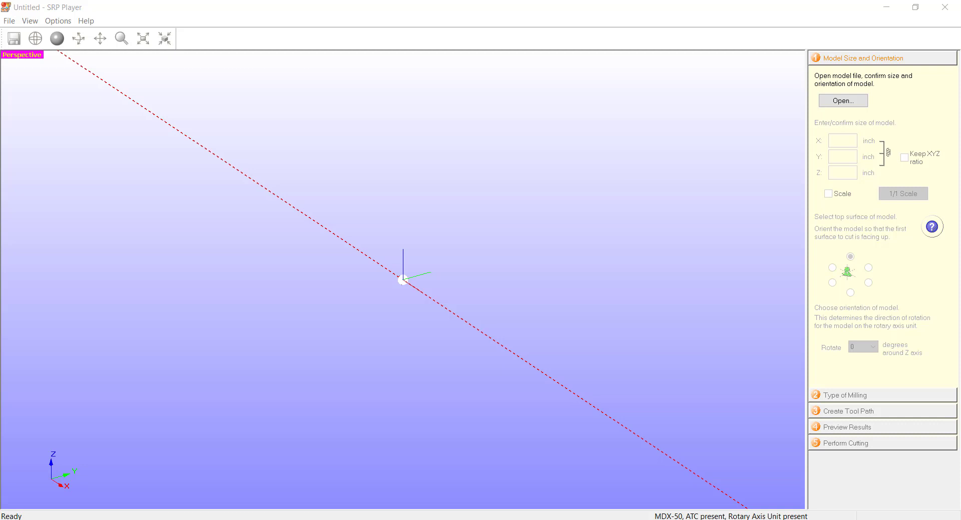
Step: Open King_Kama_Tiki_Statue.stl from the Downloads folder via File > Open
left_click(13, 21)
left_click(18, 35)
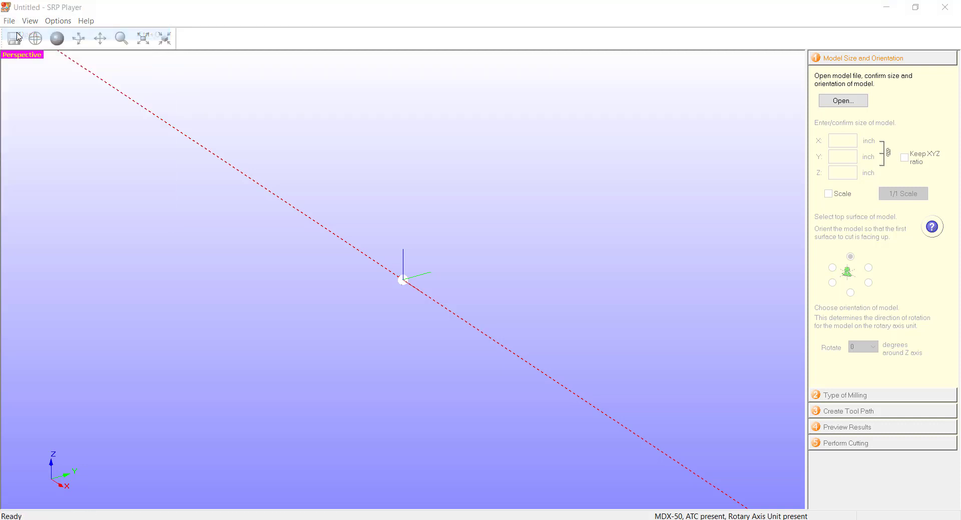
scroll(415, 240, "down", 5)
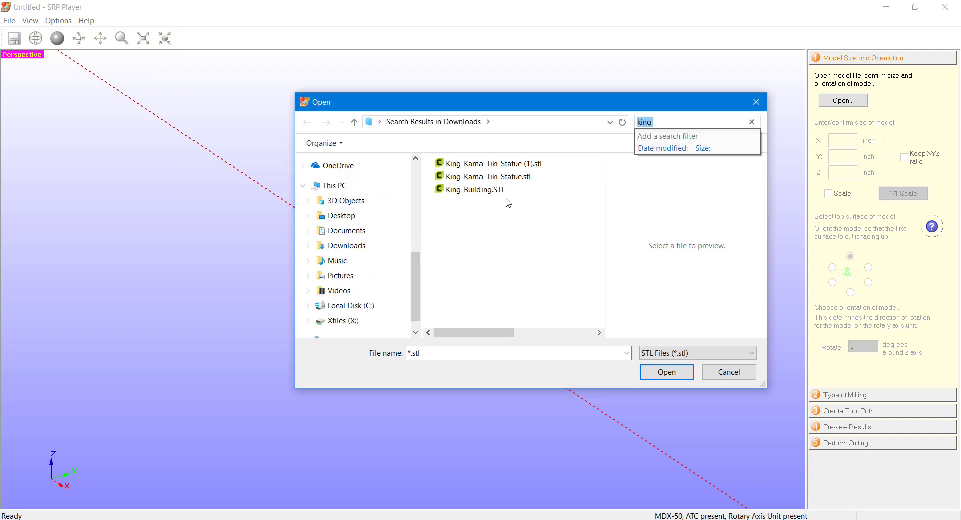
double_click(501, 177)
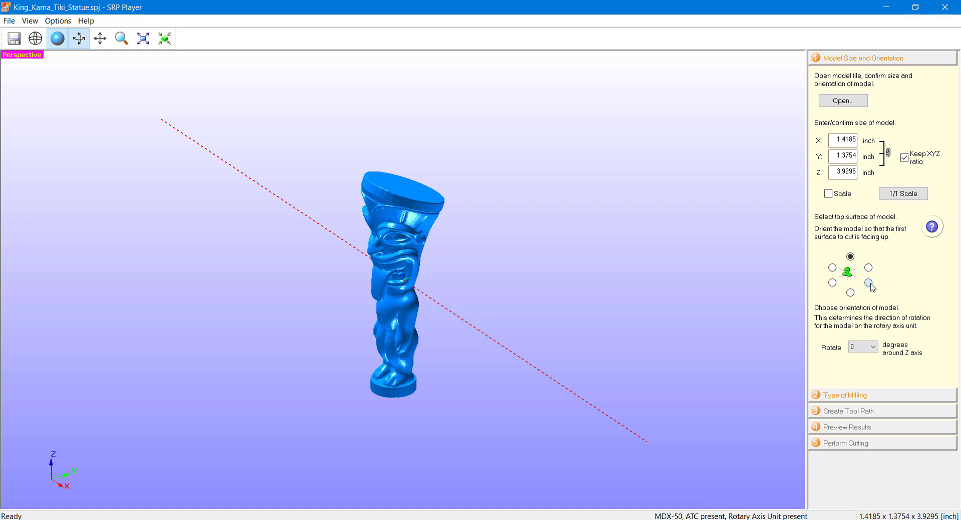
Step: Lay the statue on its side so its 3.9295 inch length runs in X, keeping 0° Z rotation
left_click(868, 283)
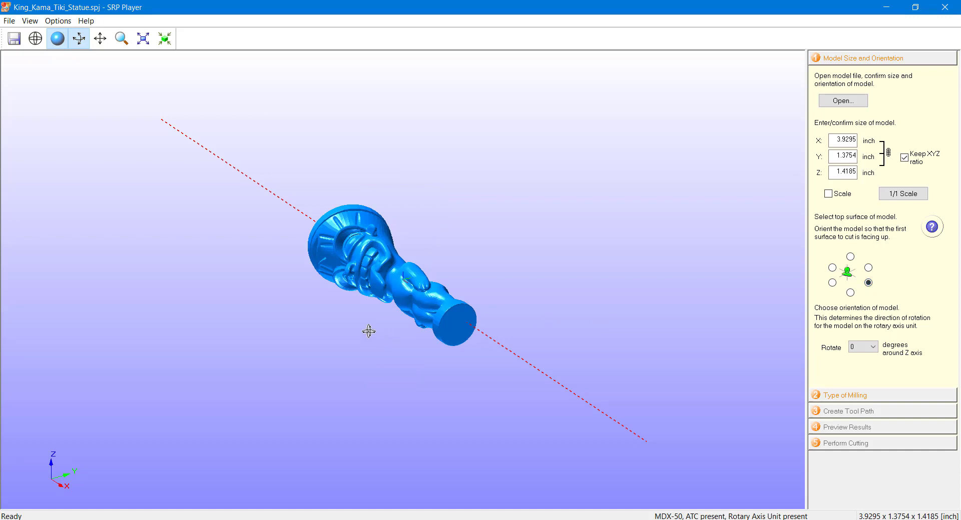
left_click_drag(345, 284, 390, 313)
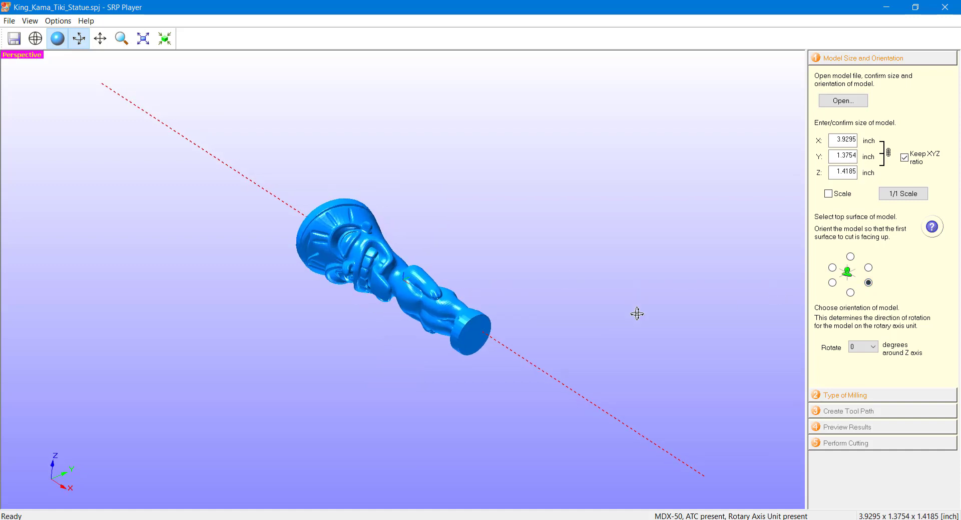
left_click_drag(611, 319, 431, 173)
left_click_drag(318, 176, 466, 321)
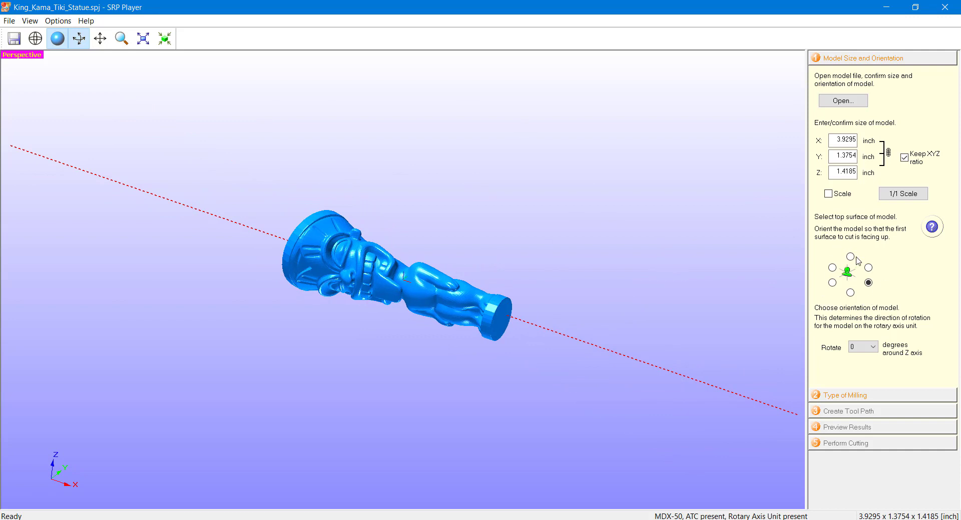
left_click(872, 348)
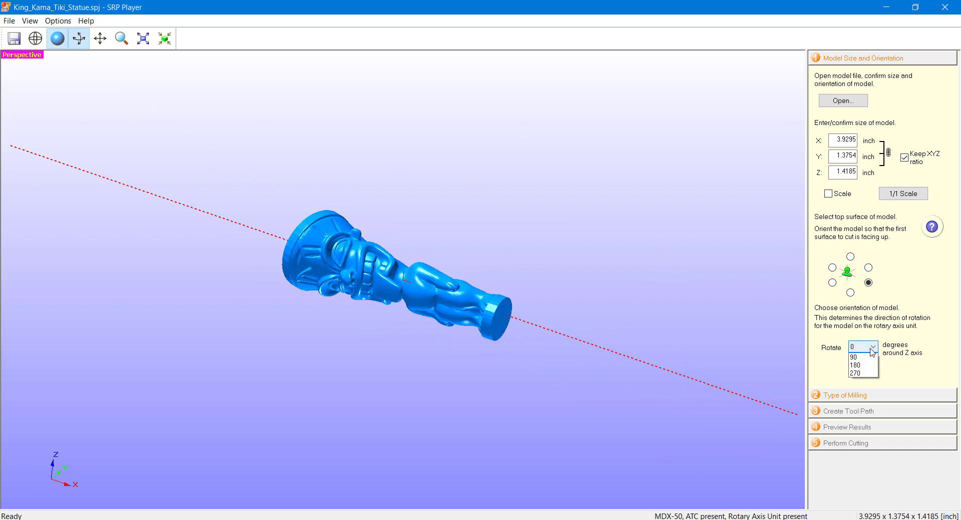
left_click(870, 346)
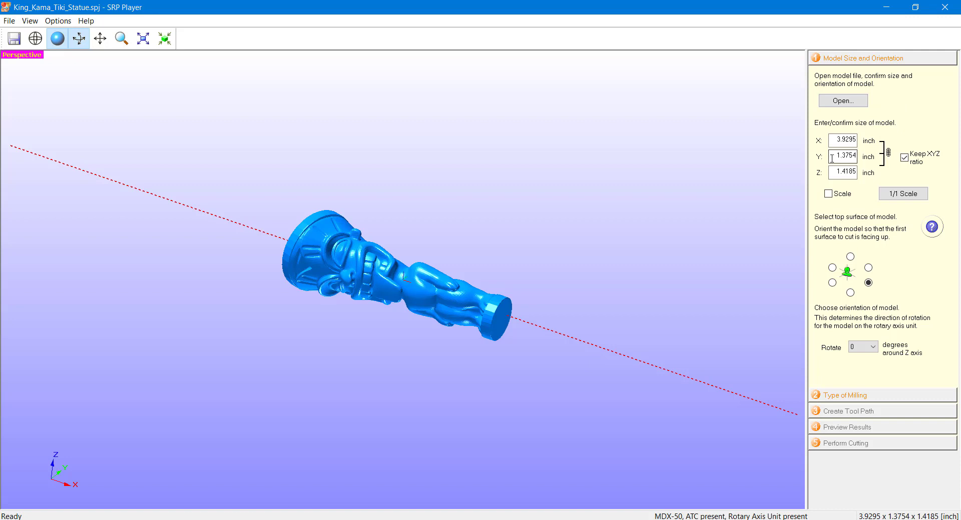
Step: Enter a Y size of 1.8 inch with XYZ ratio kept, giving 5.1425 × 1.8000 × 1.8563 inch
left_click_drag(831, 159, 862, 156)
type("1.8")
key("Tab")
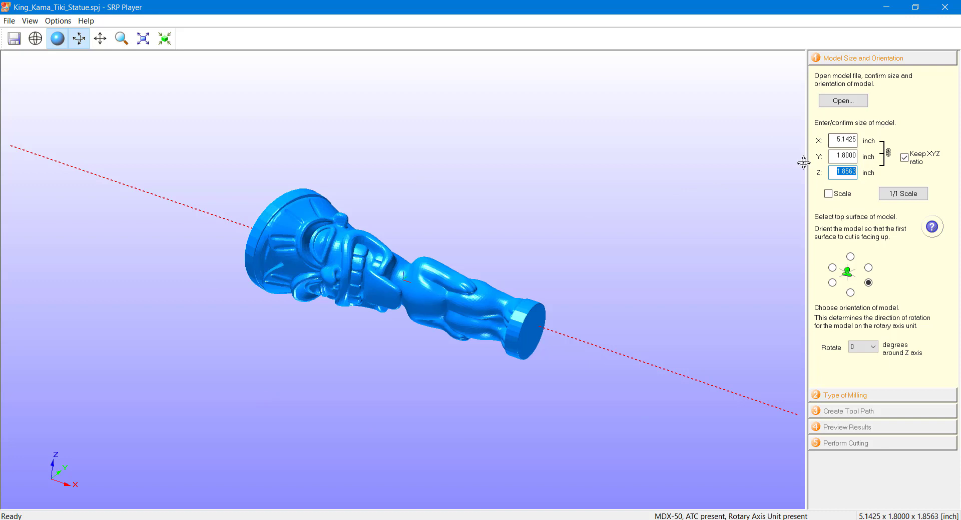
left_click_drag(599, 378, 610, 222)
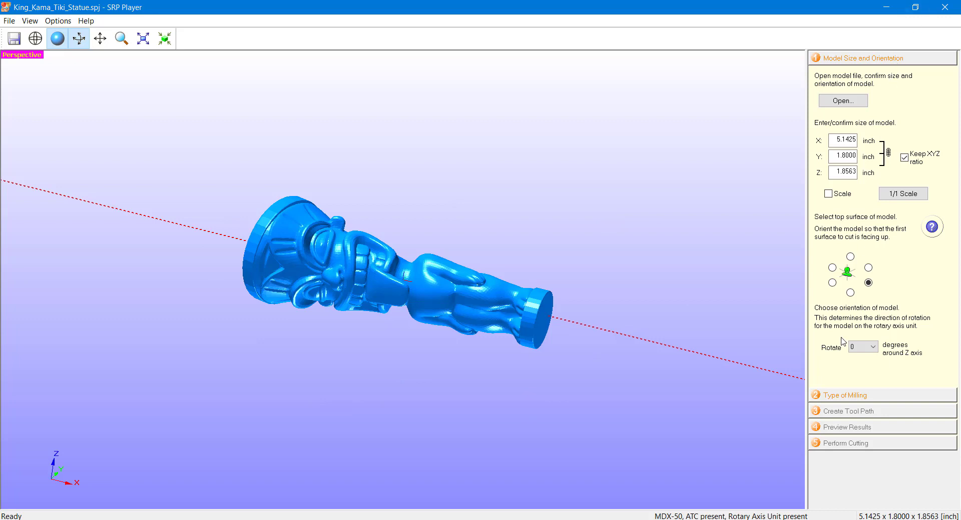
Step: Expand the Type of Milling step and orbit to inspect the block supports around the statue
left_click(862, 398)
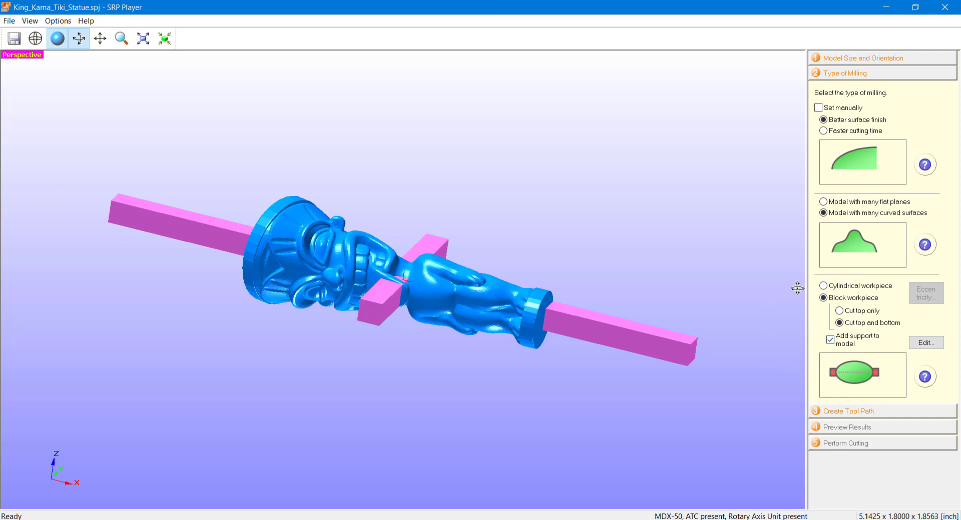
left_click_drag(241, 127, 230, 166)
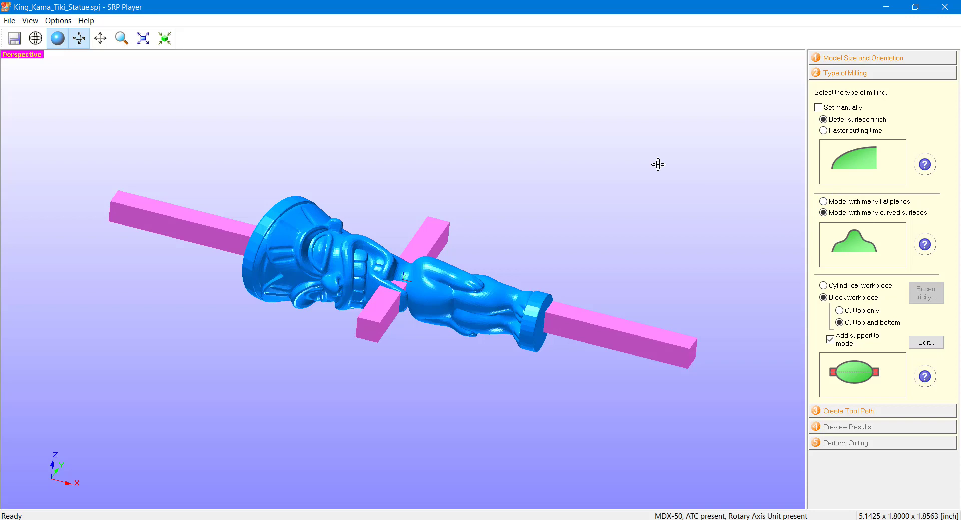
left_click_drag(516, 159, 561, 160)
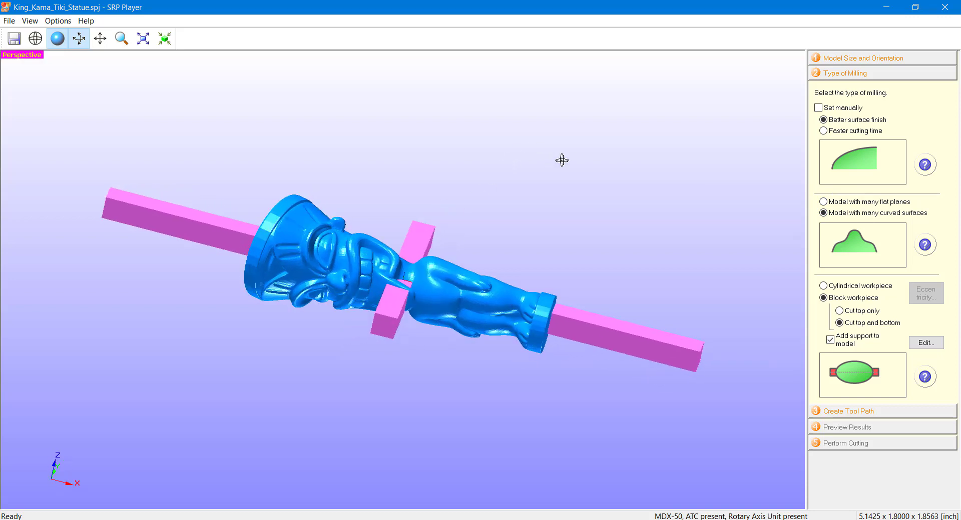
Step: Switch to a Cylindrical workpiece and inspect the statue and its support bar from several angles
left_click(823, 286)
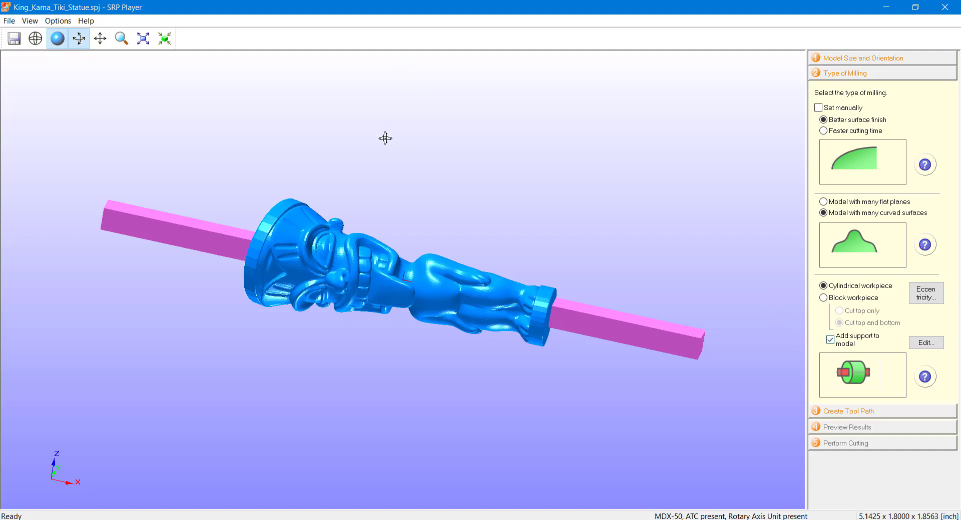
left_click_drag(385, 139, 333, 372)
left_click_drag(359, 274, 332, 465)
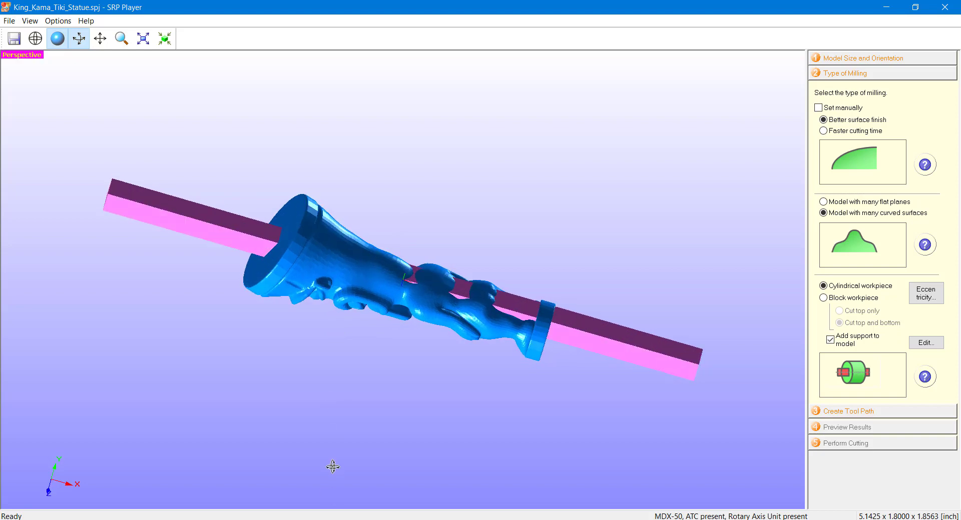
left_click_drag(407, 158, 415, 259)
left_click_drag(440, 197, 427, 227)
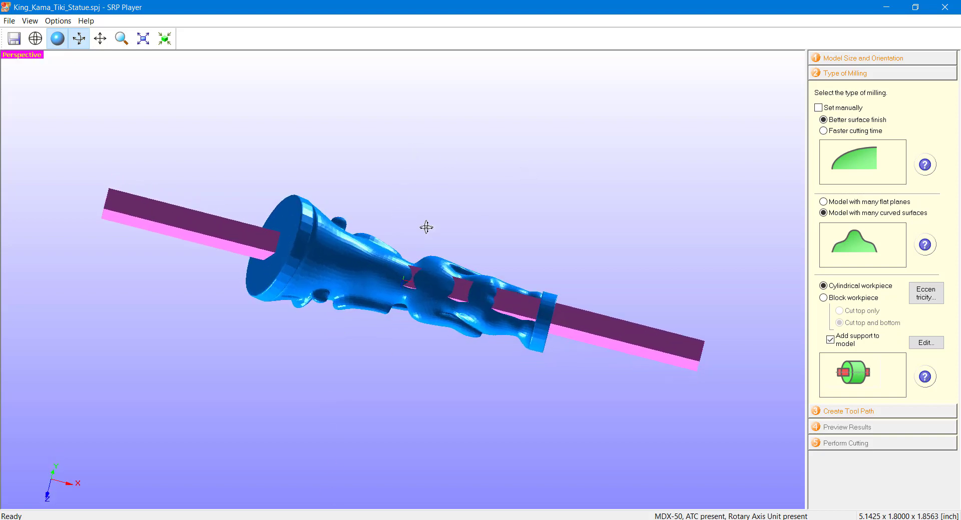
scroll(422, 283, "up", 3)
left_click_drag(422, 283, 428, 266)
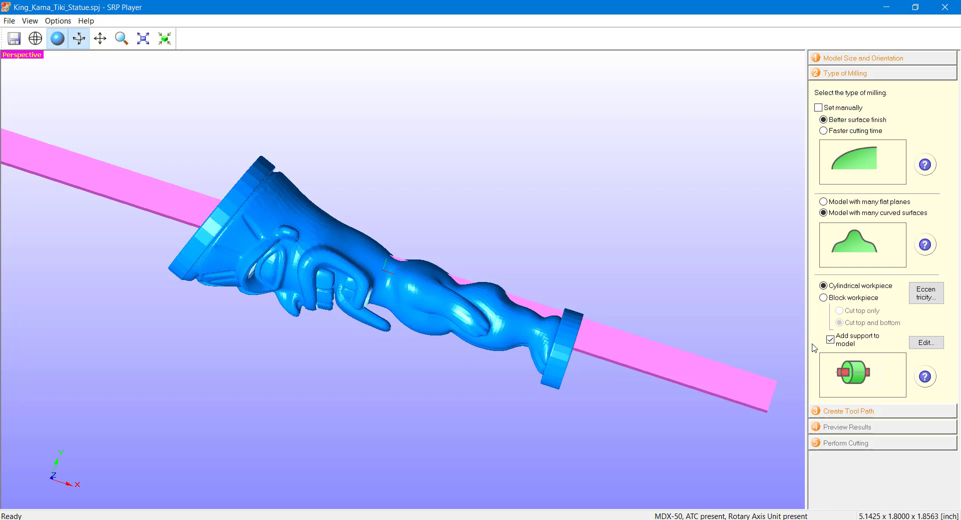
left_click_drag(297, 190, 440, 105)
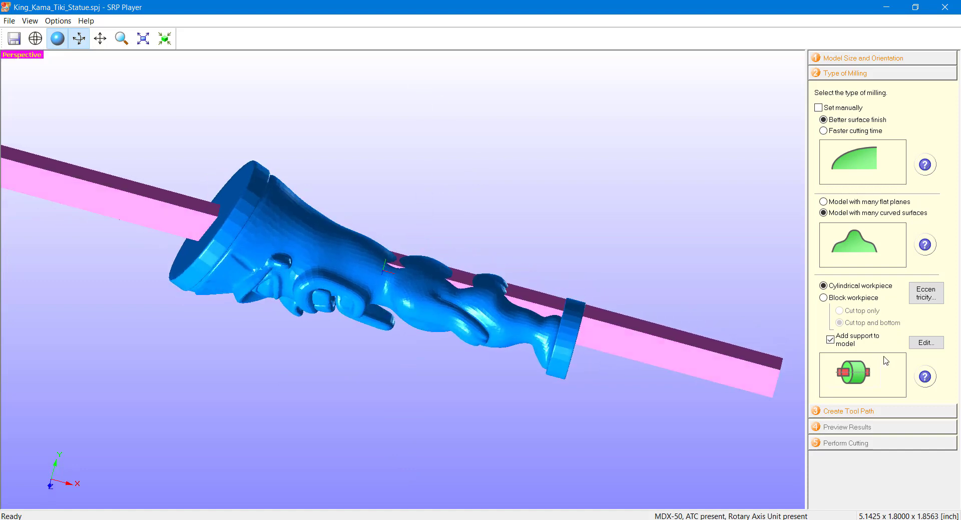
Step: Edit the supports, pulling the right support bar off the statue and lowering it slightly
left_click(932, 343)
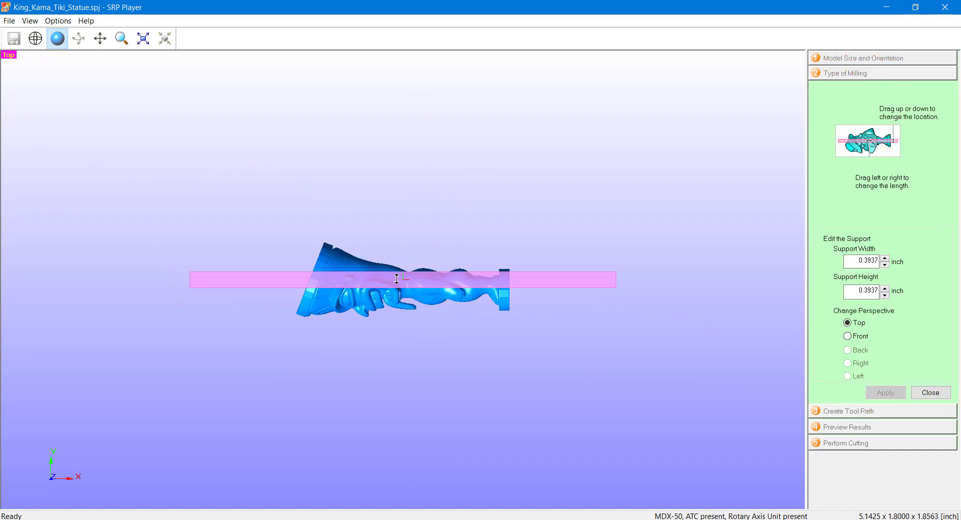
left_click_drag(404, 279, 317, 280)
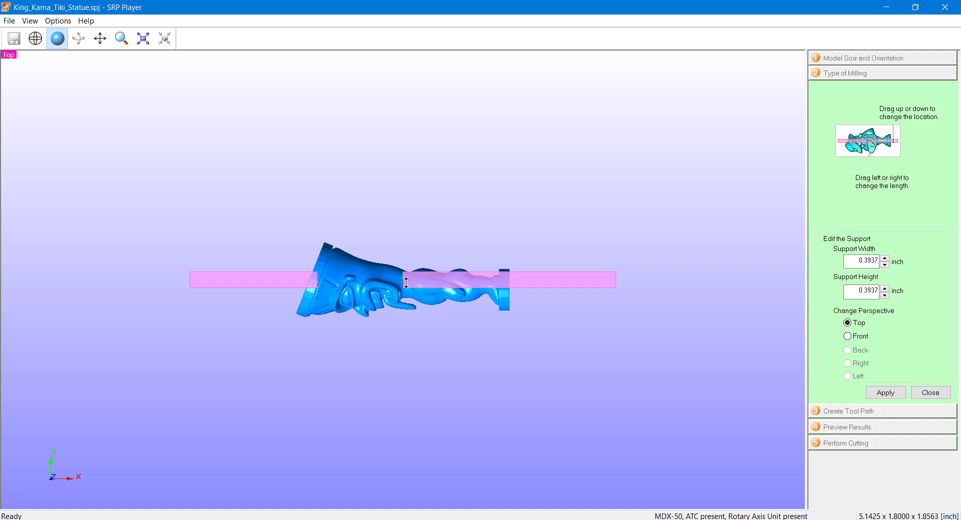
left_click_drag(402, 282, 508, 281)
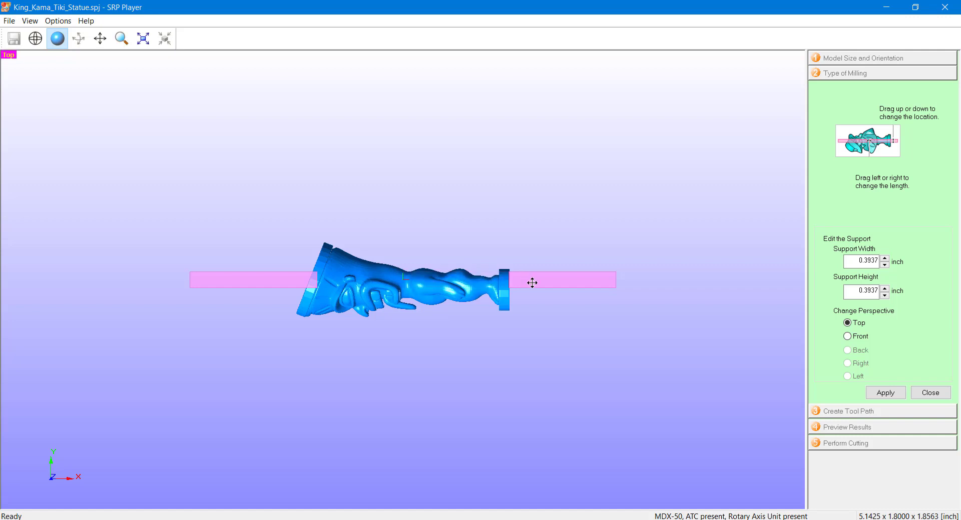
left_click_drag(544, 285, 546, 289)
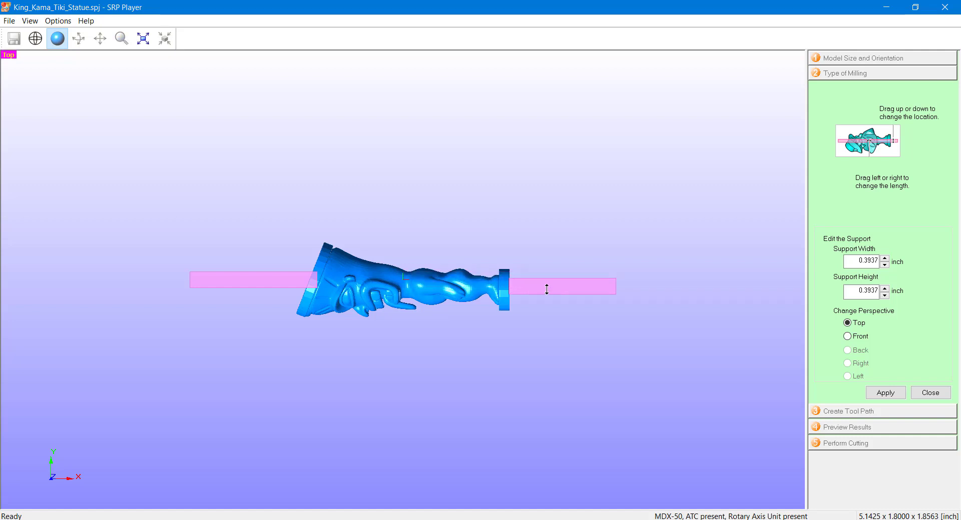
Step: Check the supports from front and top, apply the changes, and advance to Create Tool Path
left_click(858, 337)
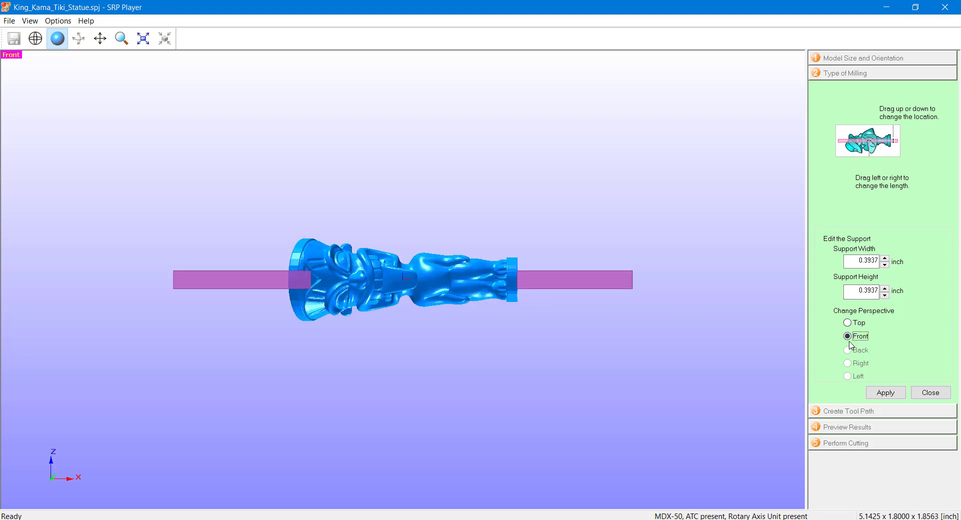
left_click(848, 324)
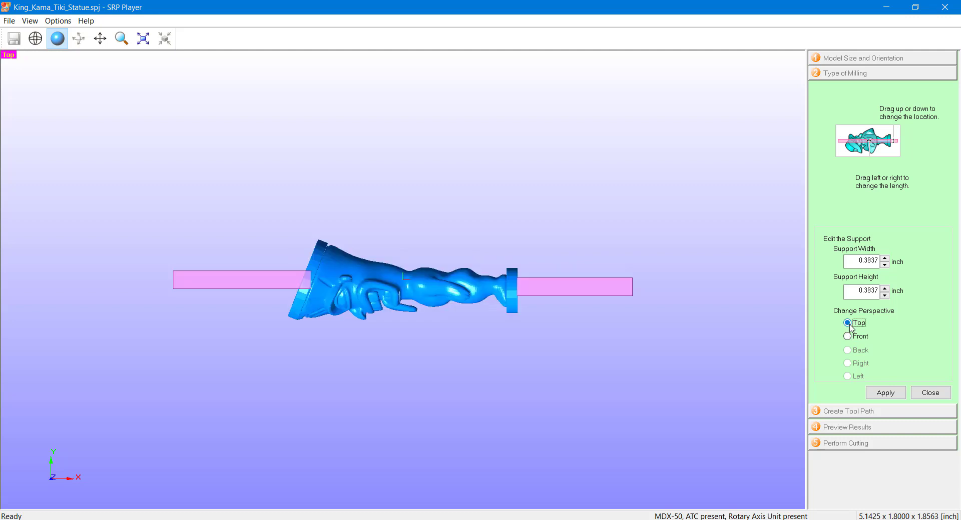
left_click(900, 394)
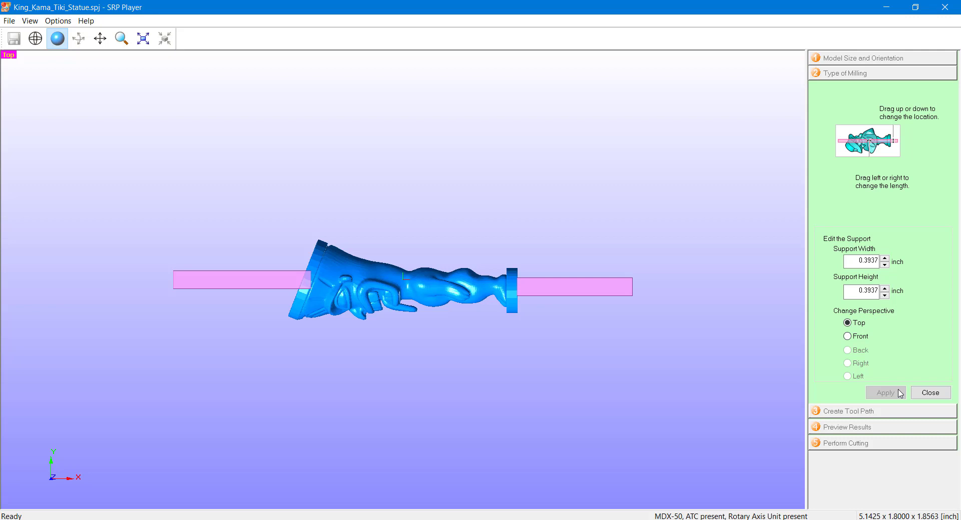
left_click(941, 393)
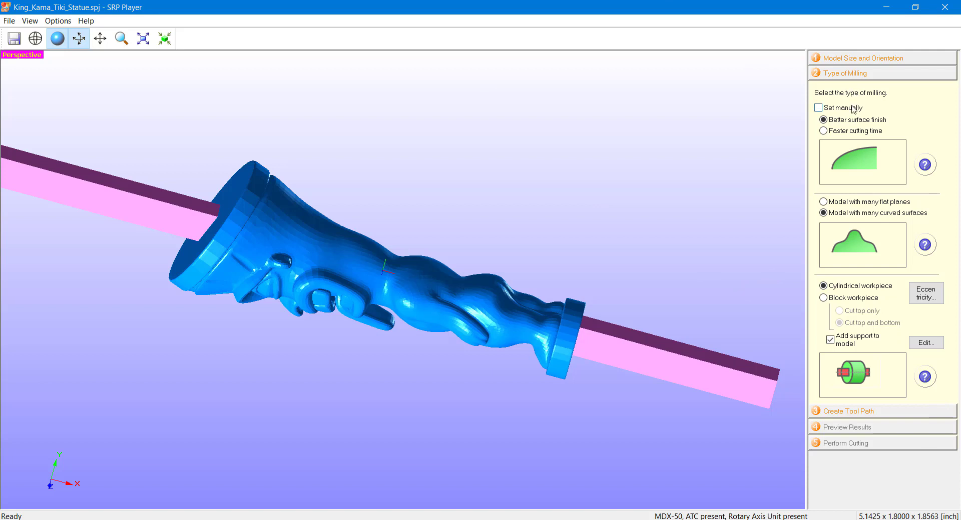
left_click(854, 411)
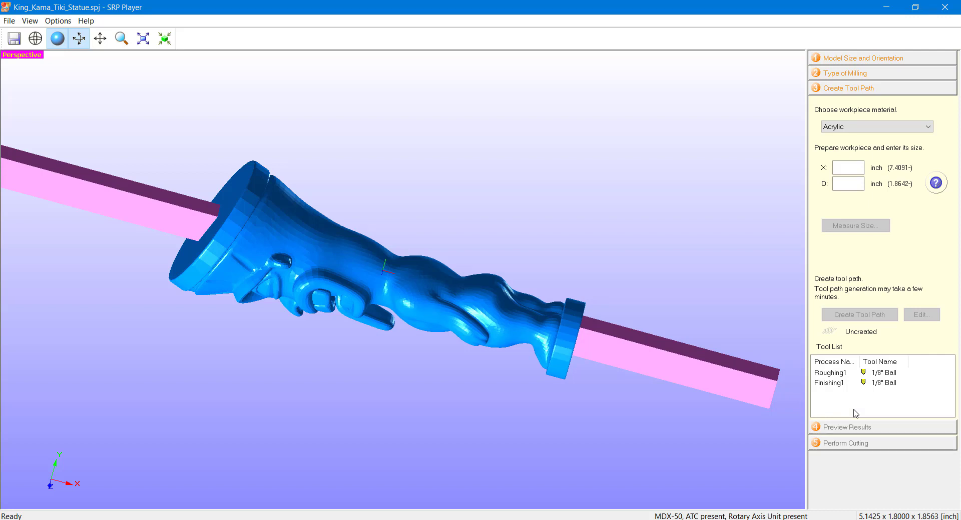
Step: Set the workpiece material to Wood (Hard) with length 8.0000 inch and diameter 2.0000 inch
left_click(914, 126)
left_click(914, 125)
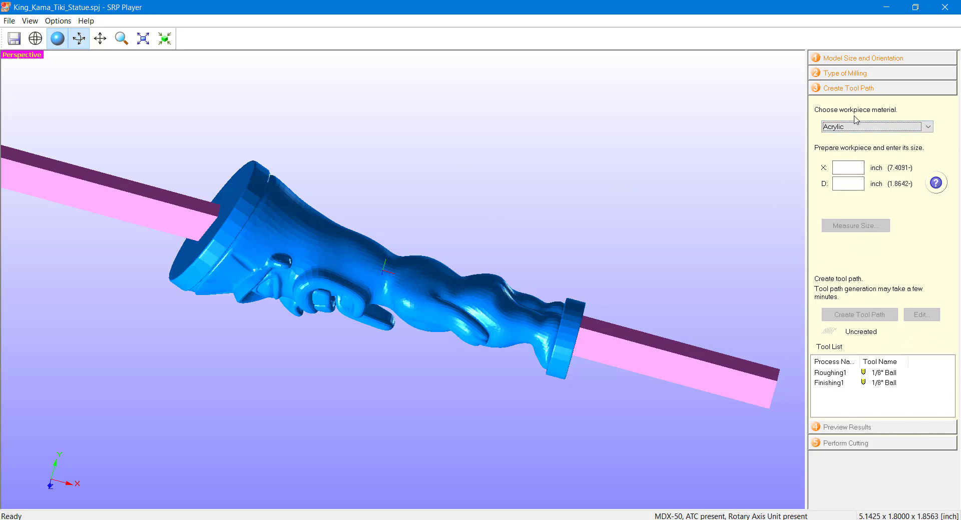
left_click(851, 168)
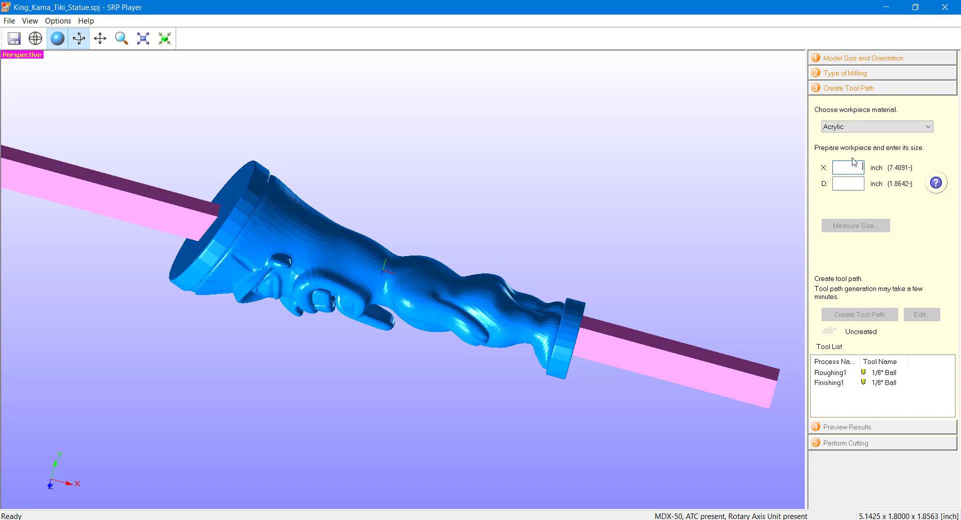
left_click(861, 129)
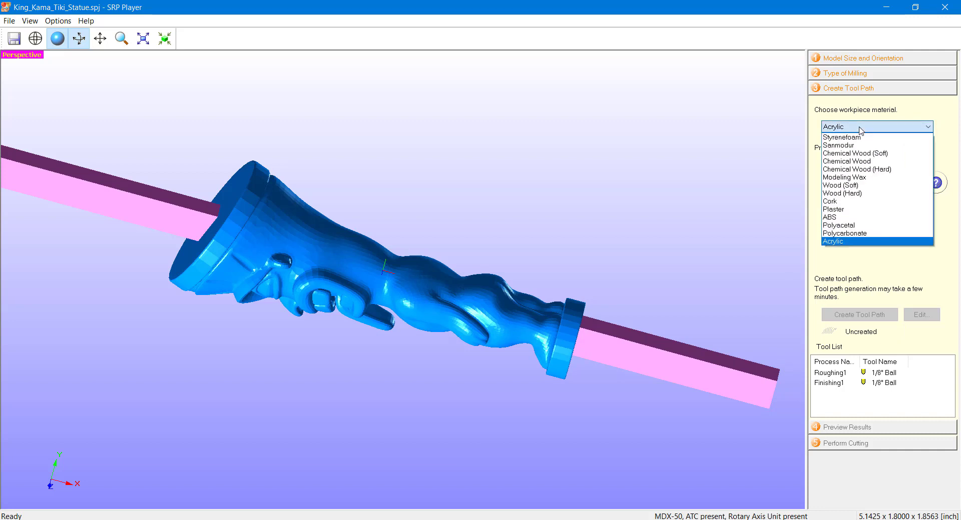
left_click(865, 199)
left_click(847, 165)
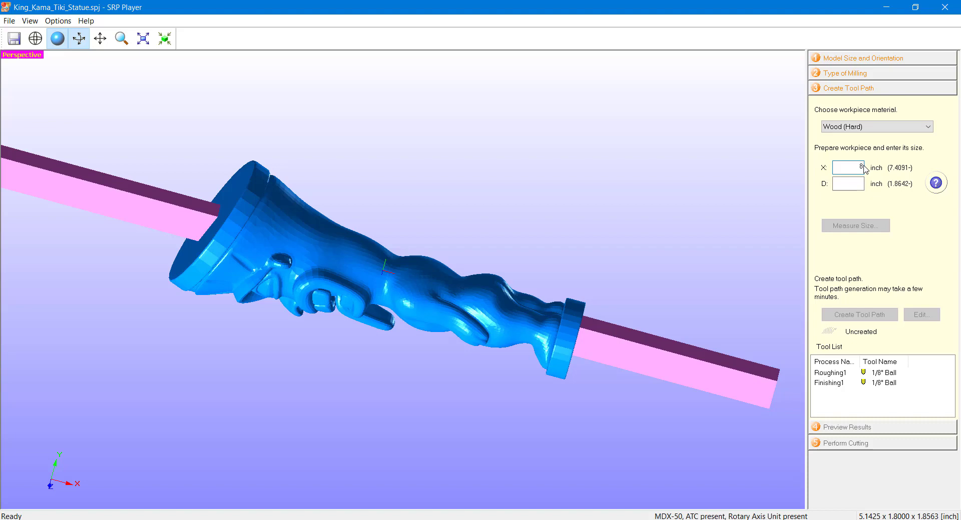
key("Return")
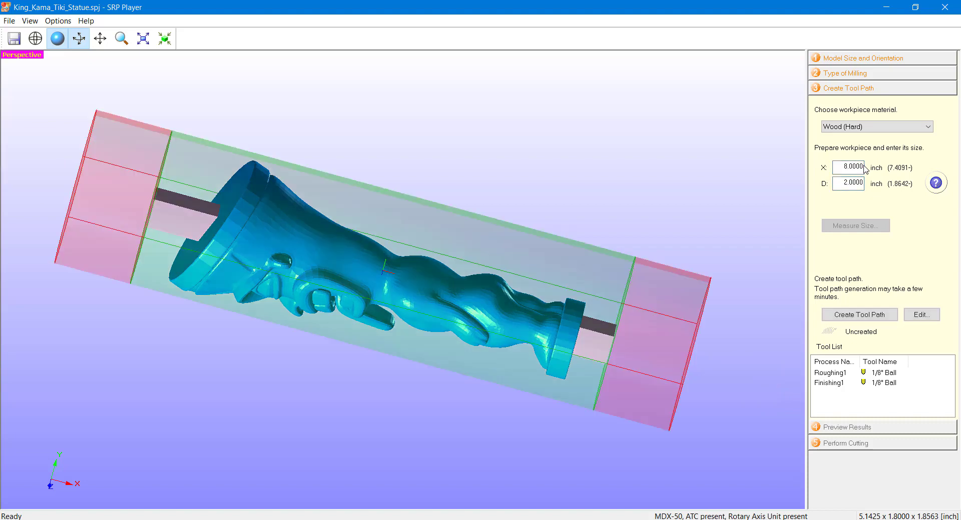
Step: Create the tool path for Roughing1 and Finishing1 using the 1/8" Ball tool
left_click_drag(661, 285, 650, 233)
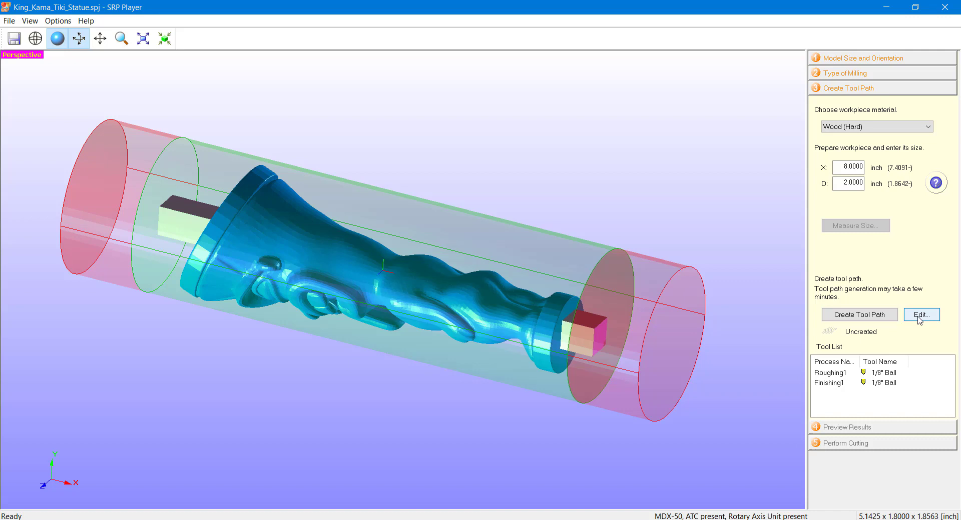
left_click(866, 320)
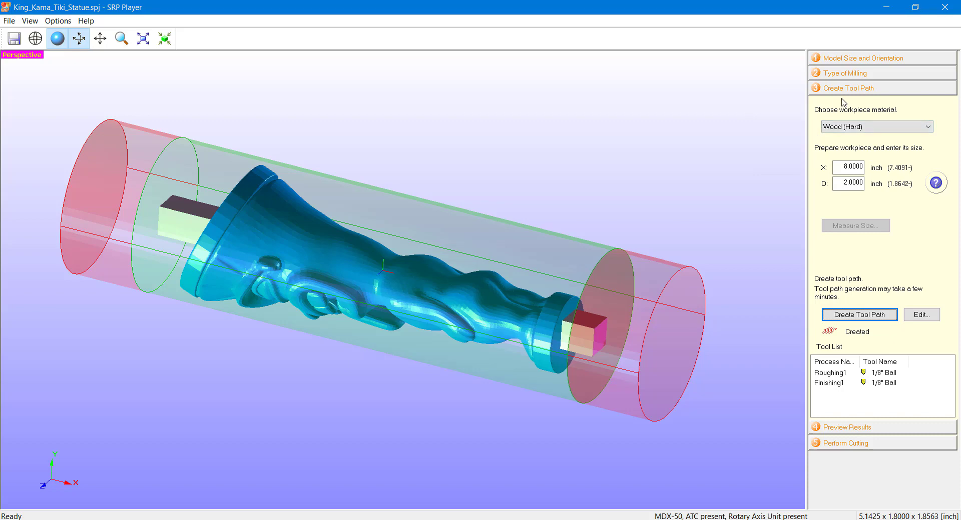
Step: Run Preview Cutting for a 9.8 h estimate and orbit around the simulated carved statue
left_click(875, 427)
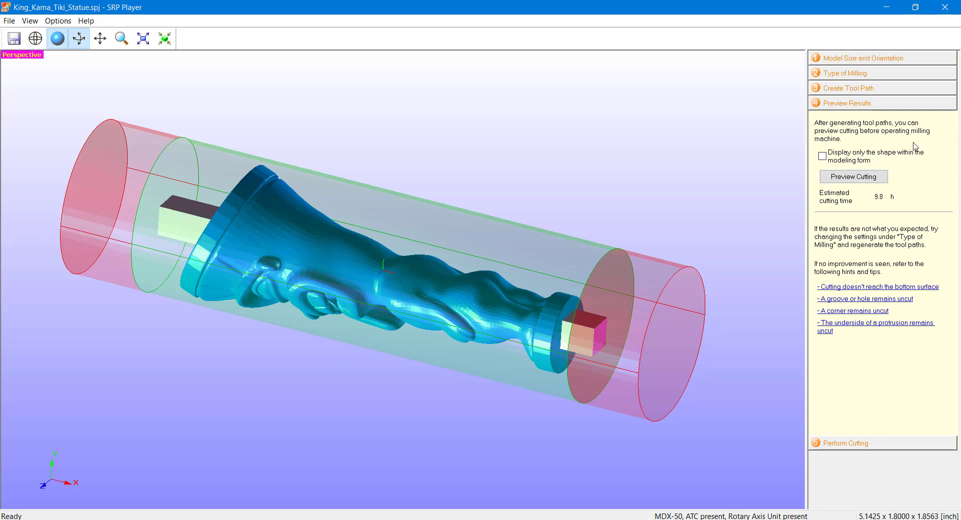
left_click(881, 177)
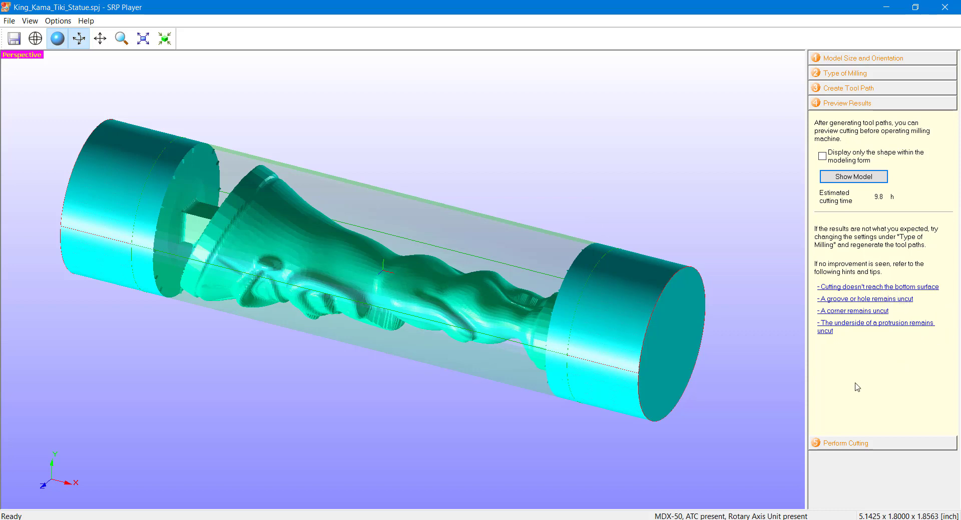
left_click_drag(453, 401, 540, 229)
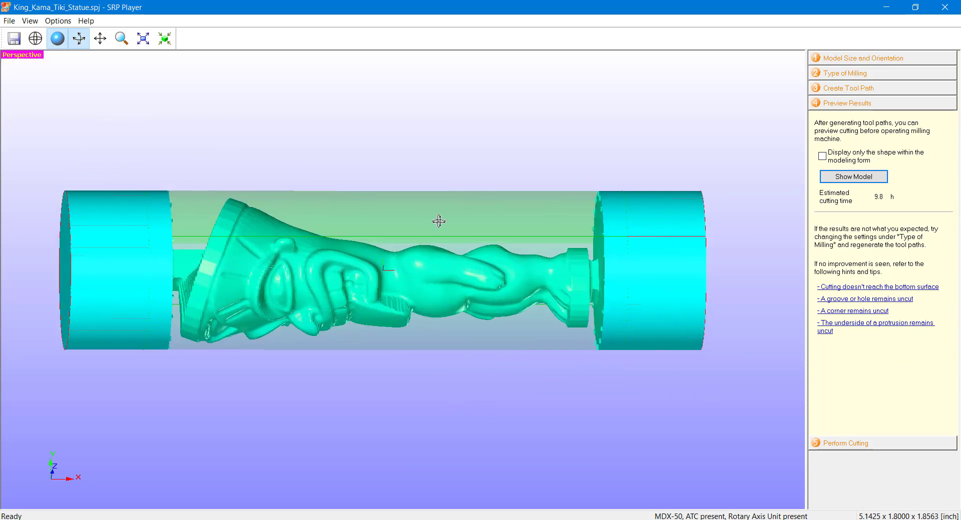
left_click_drag(438, 220, 459, 92)
left_click_drag(369, 173, 371, 221)
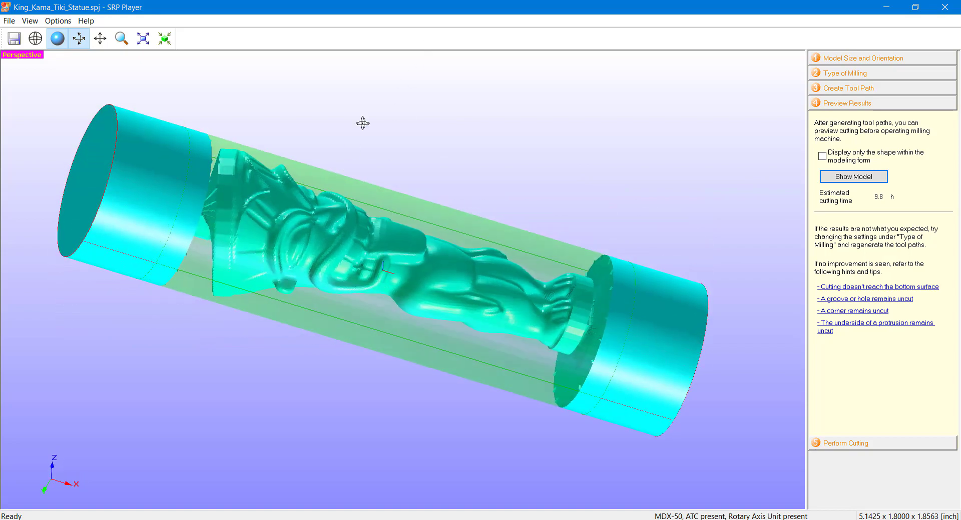
left_click_drag(362, 122, 251, 265)
left_click_drag(422, 180, 451, 216)
left_click_drag(583, 380, 784, 369)
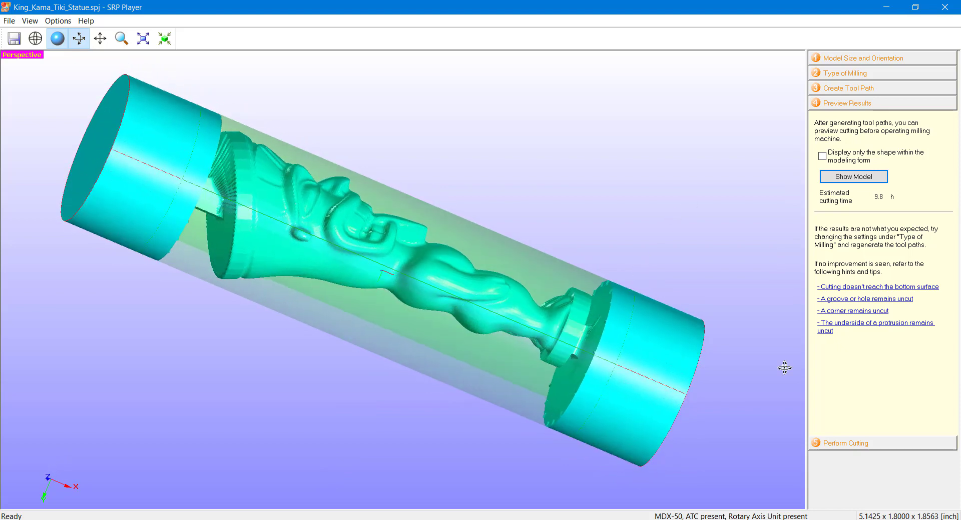
Step: Open the Perform Cutting step and select the 1/8" Ball tool in the Tool List
left_click(847, 444)
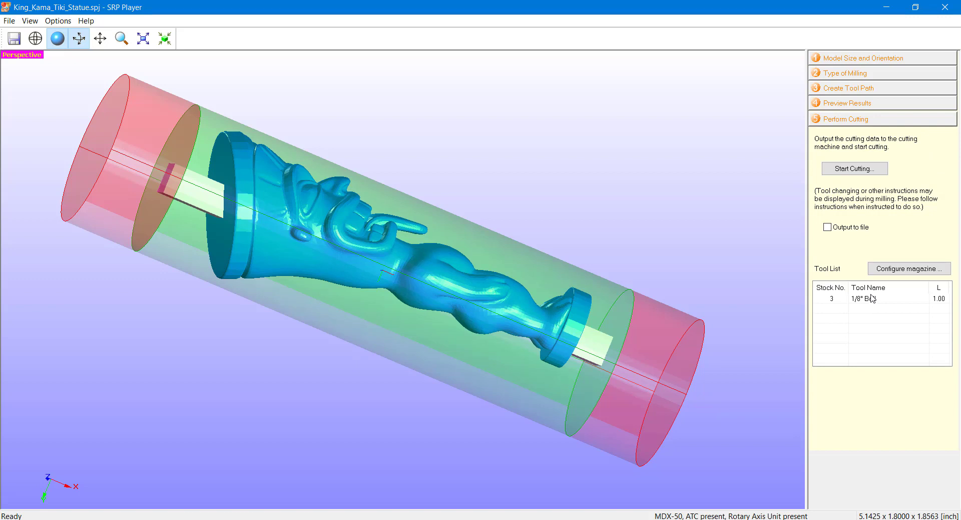
left_click(833, 301)
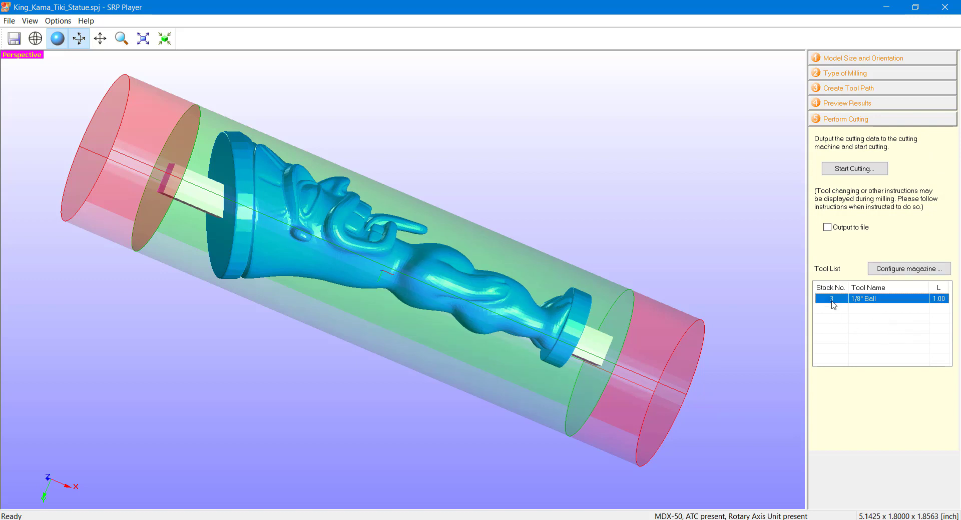
left_click(887, 317)
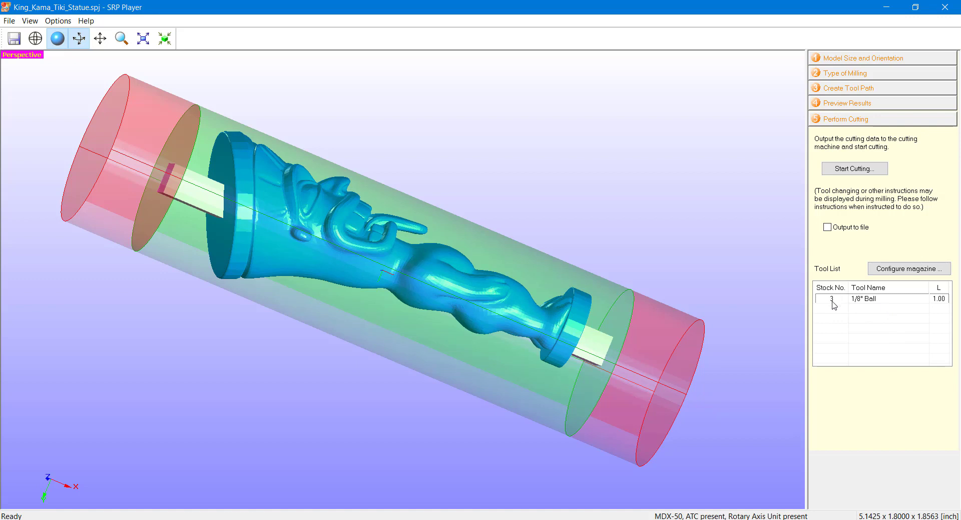